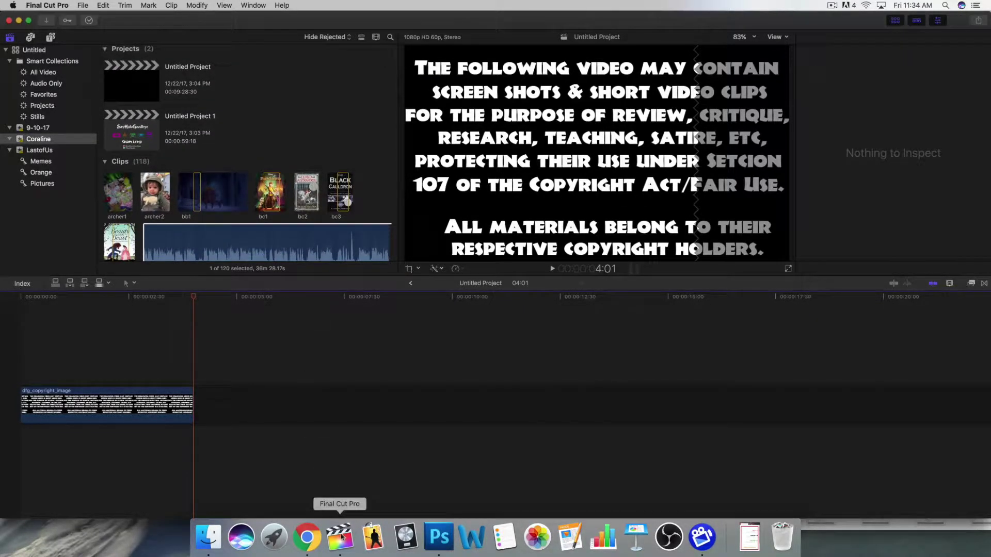
Append the dfg_outro_January2018 clip from the LastofUs event to the timeline after the copyright image
click(50, 150)
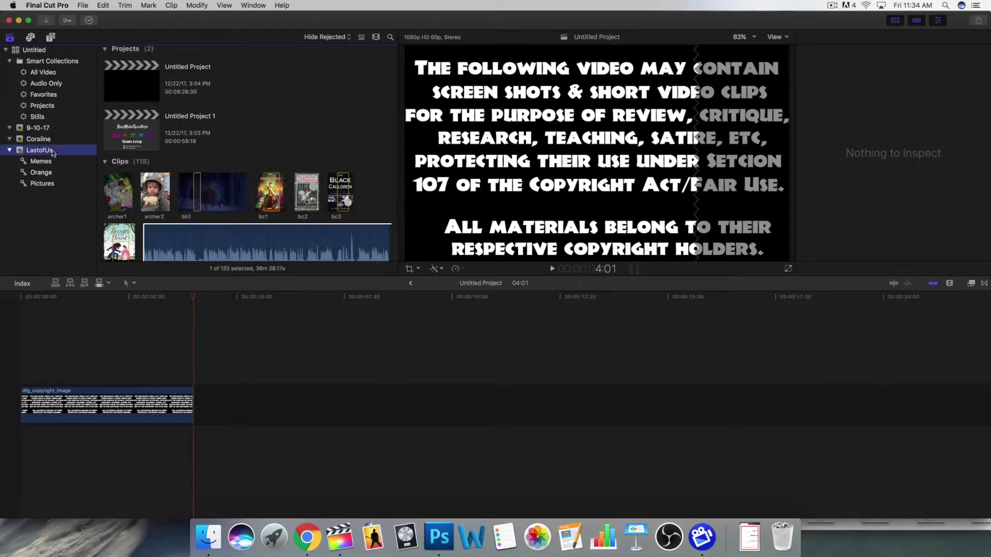
scroll(199, 129, up, 5)
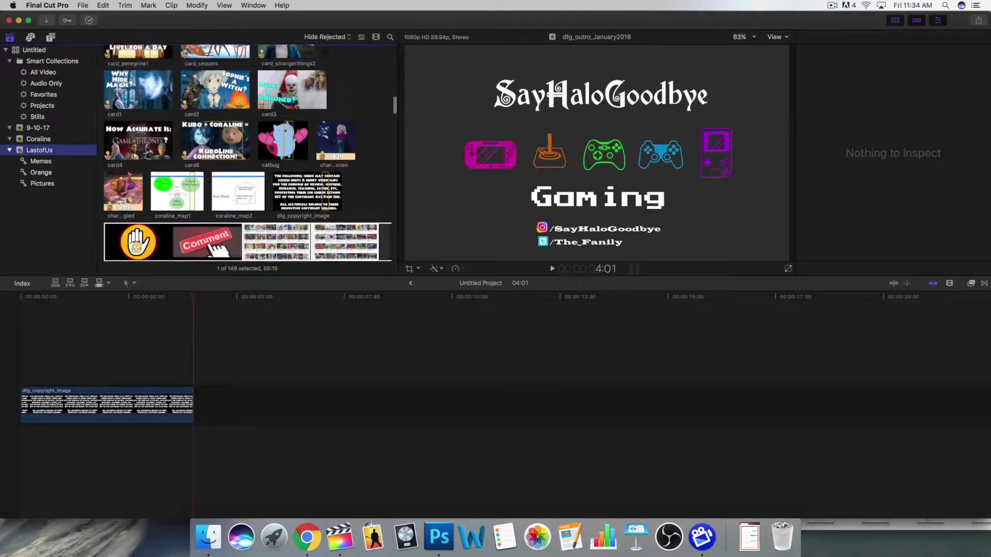
scroll(200, 130, down, 8)
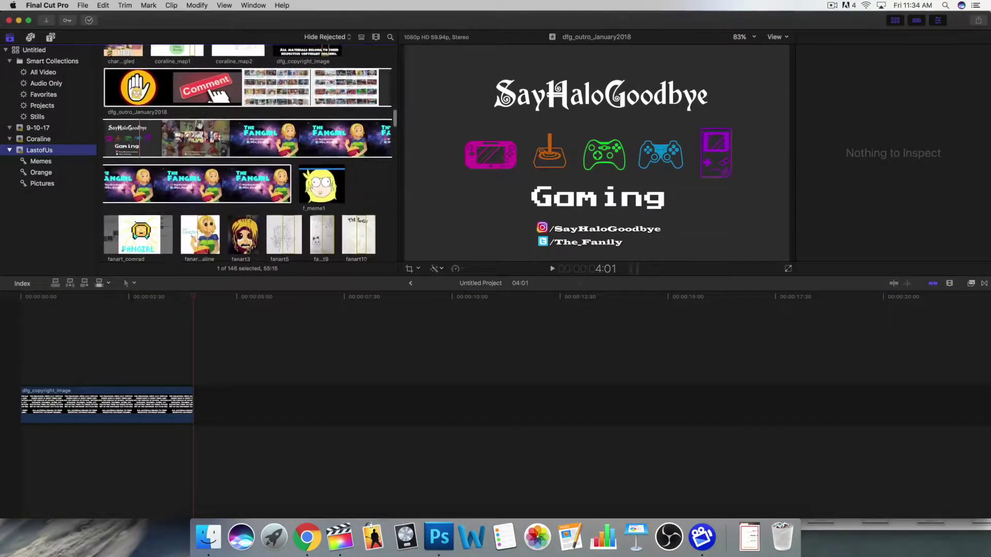
click(185, 106)
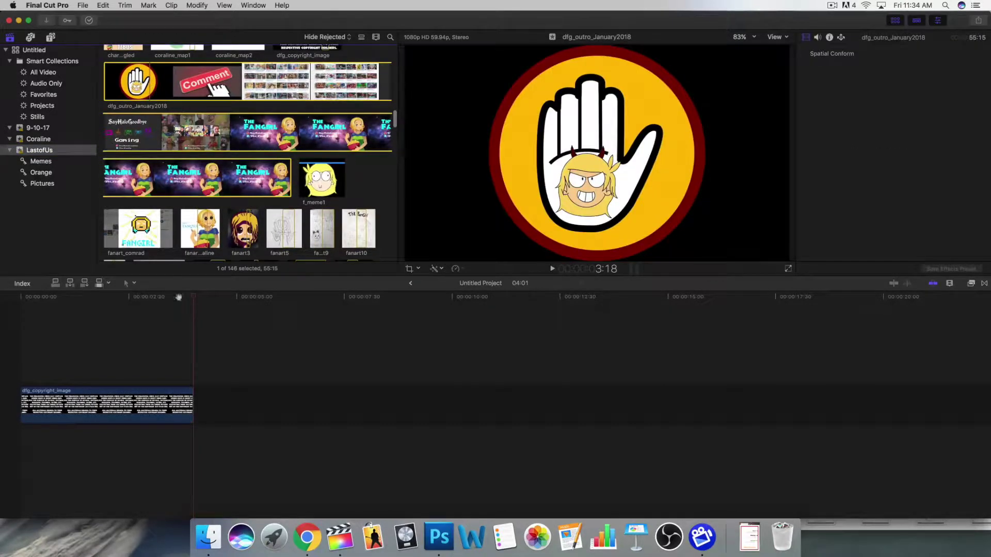
click(122, 297)
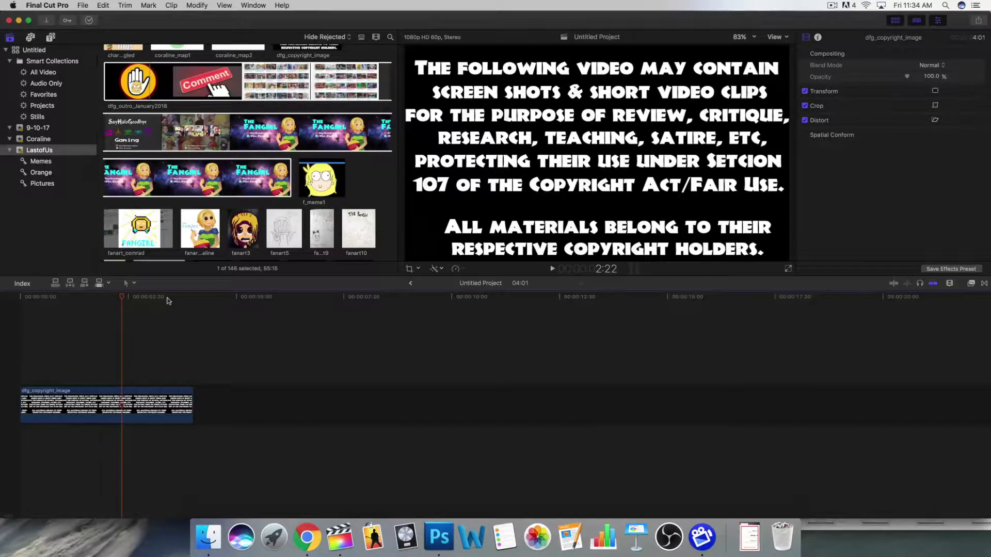
click(182, 298)
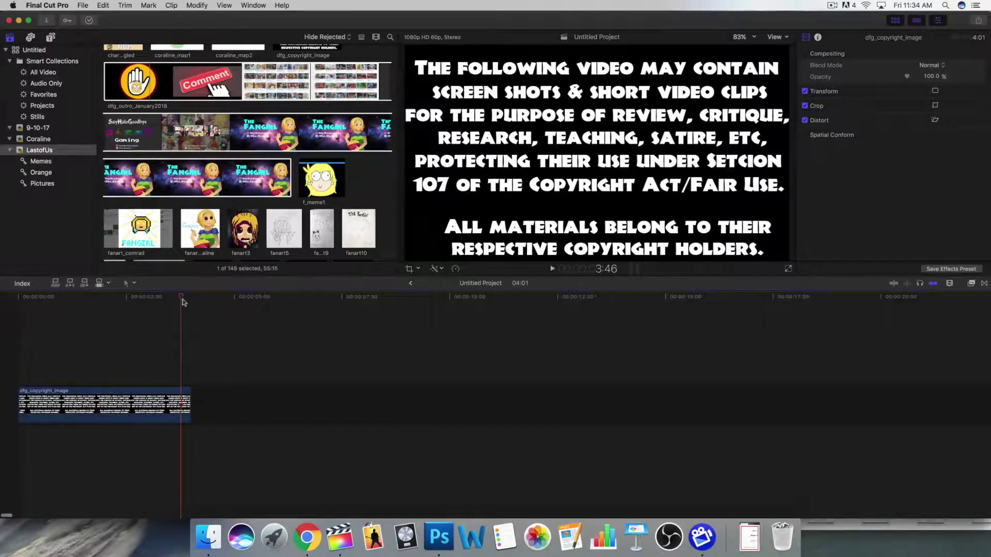
drag(170, 90, 243, 400)
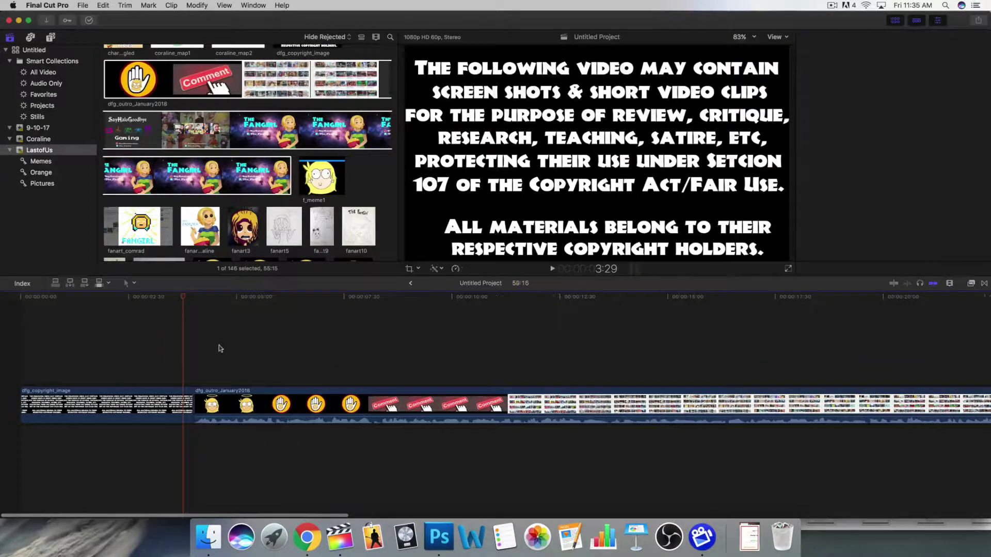
Place the fanart_Coraline image above the outro clip in the timeline and delete it again
click(216, 306)
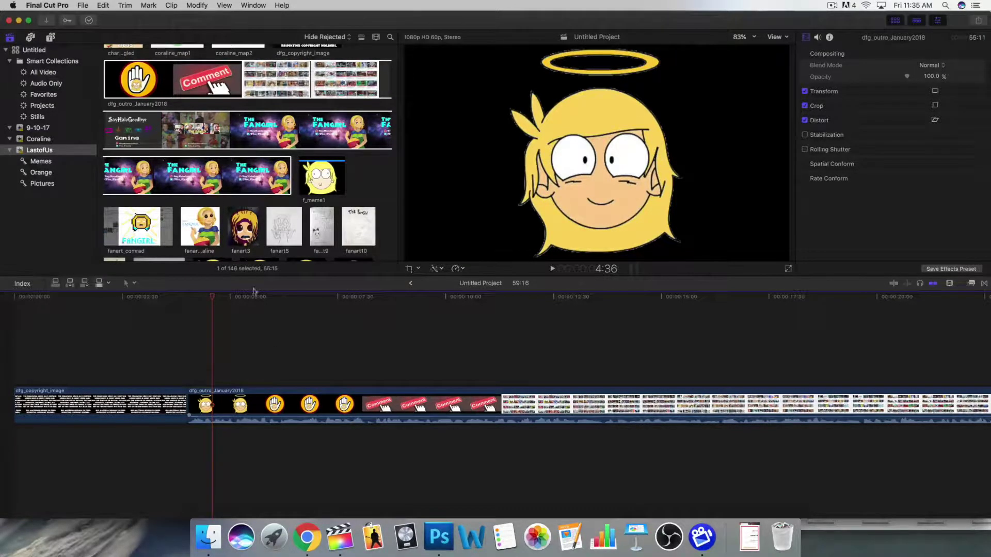
click(206, 225)
drag(206, 226, 234, 351)
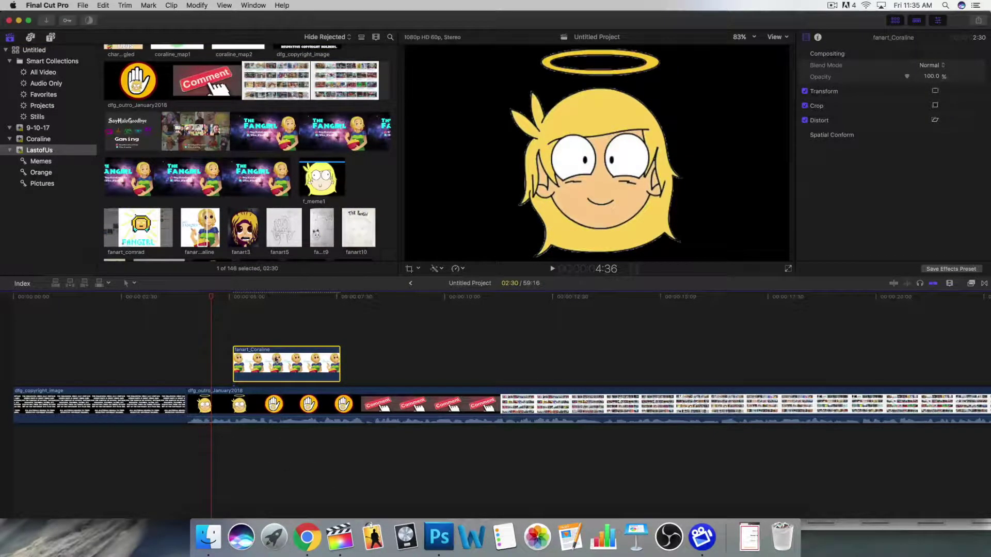
key(Delete)
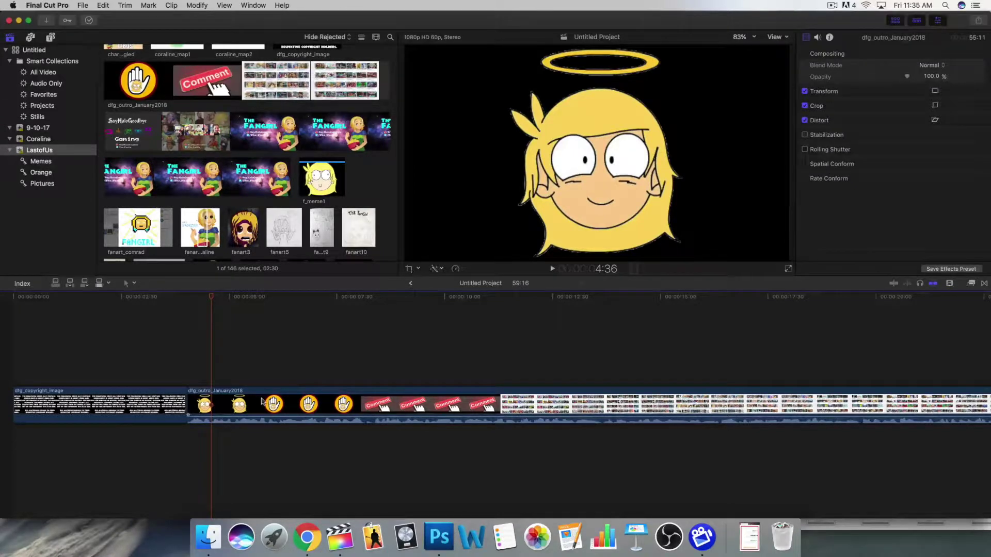
Detach the audio from the dfg_outro_January2018 clip, and delete both its audio and video from the timeline
right_click(244, 405)
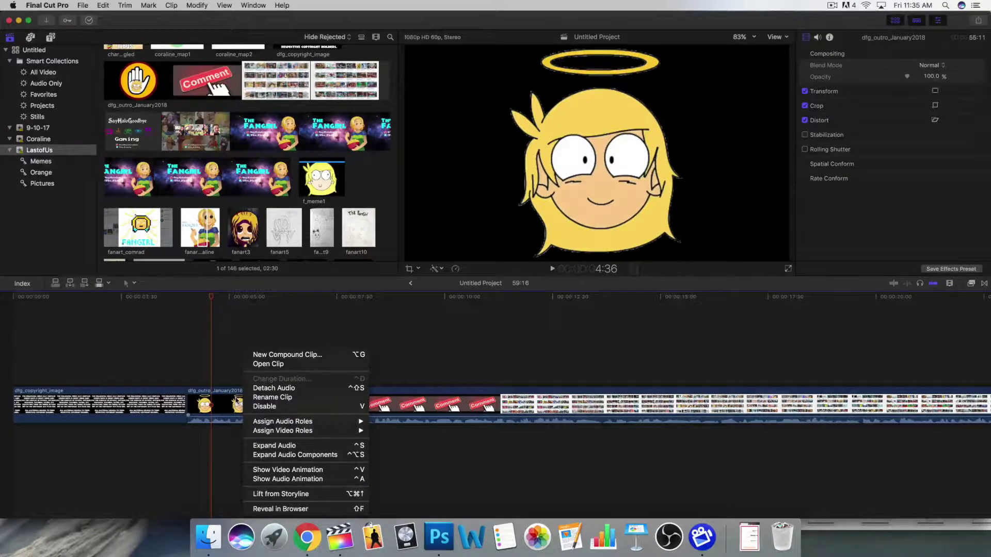
click(260, 388)
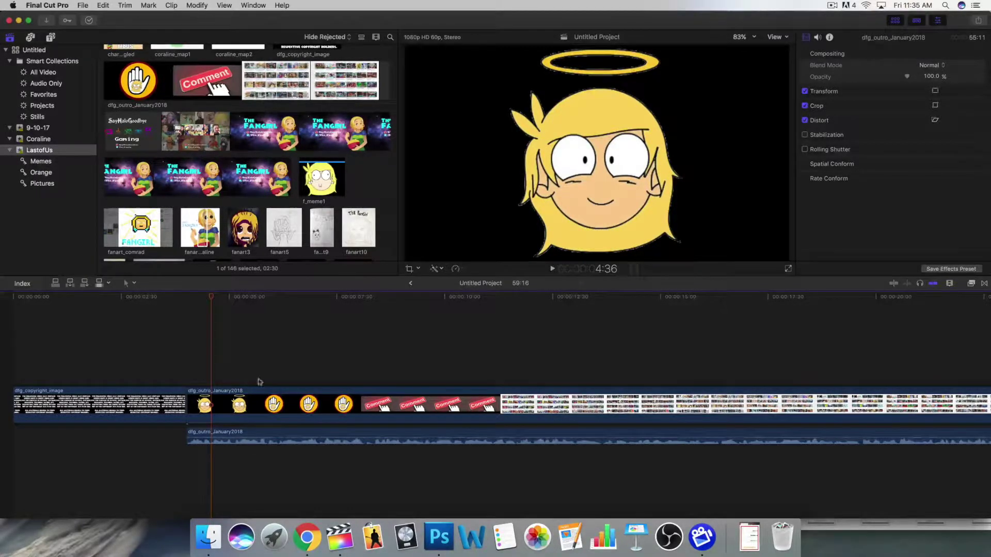
drag(272, 434, 250, 432)
key(Delete)
click(273, 404)
key(Delete)
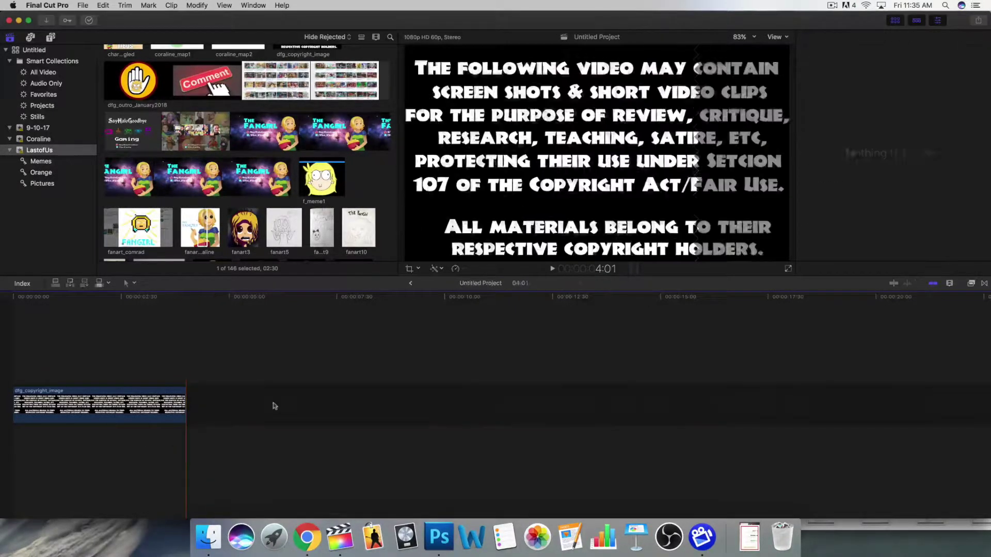
Append the dfg_lastunicorn audio from the Coraline event to the timeline directly after the copyright image
scroll(277, 404, right, 1)
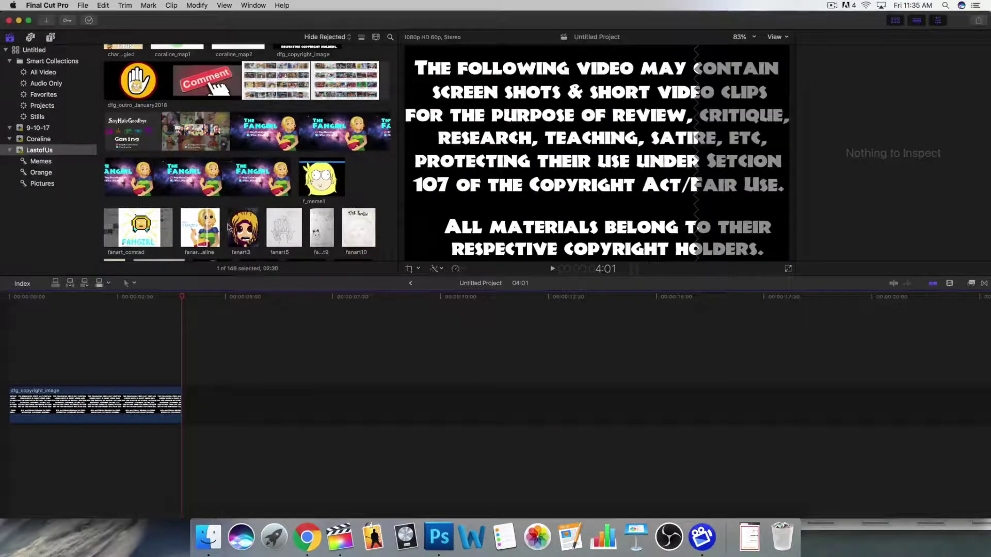
scroll(244, 232, up, 5)
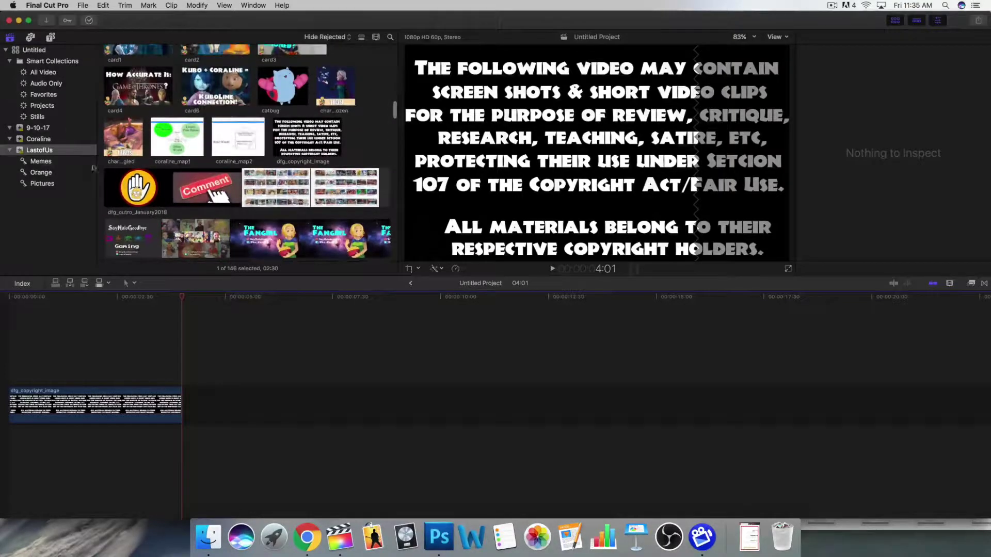
click(56, 130)
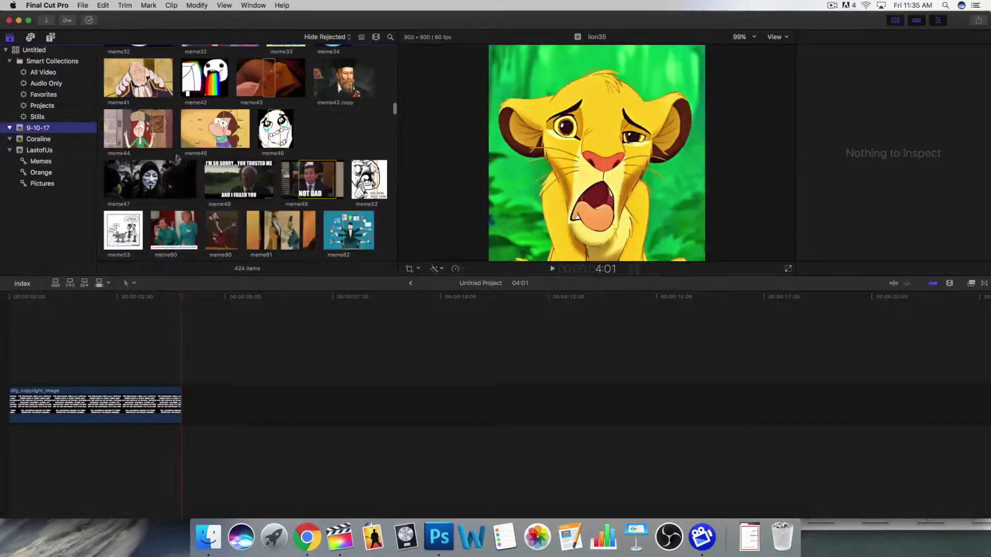
scroll(220, 151, up, 15)
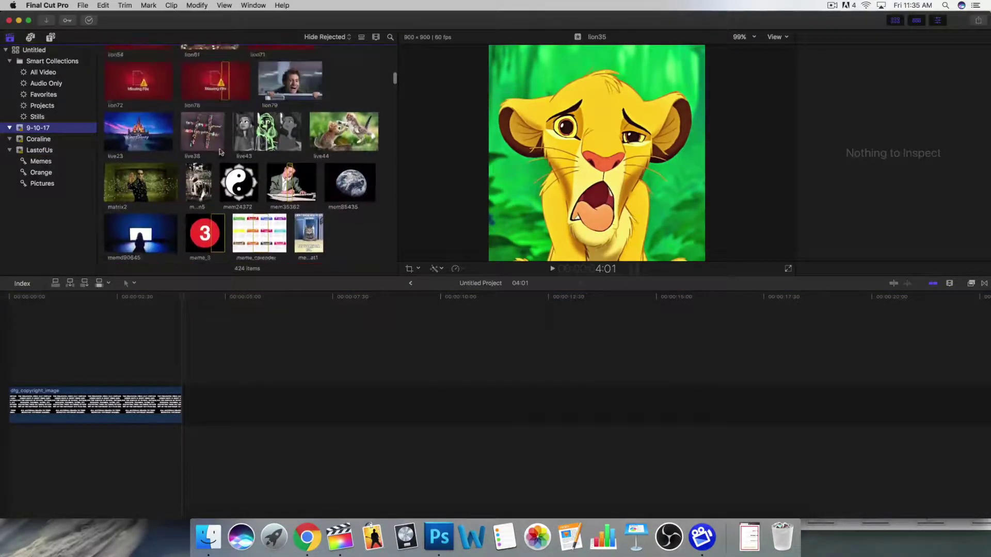
scroll(221, 151, up, 5)
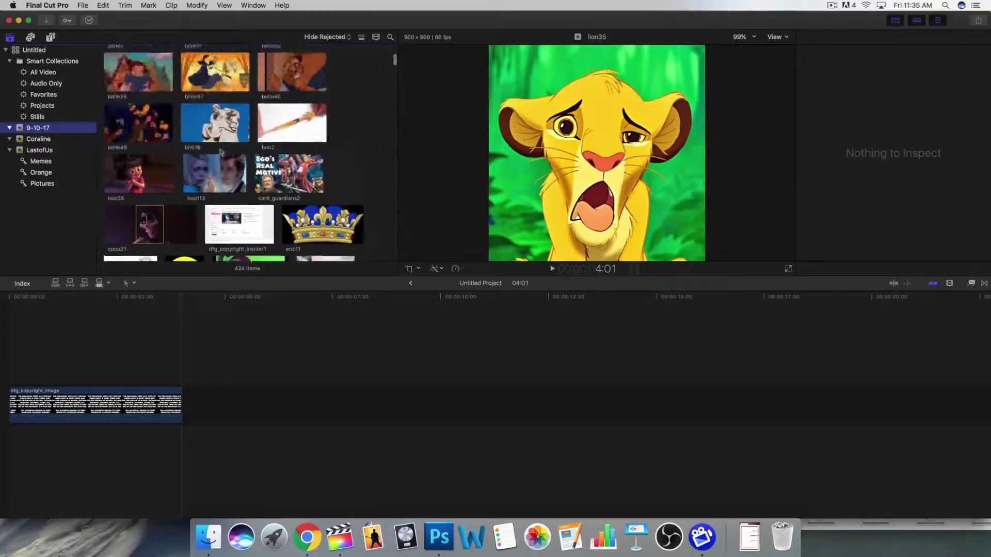
click(66, 143)
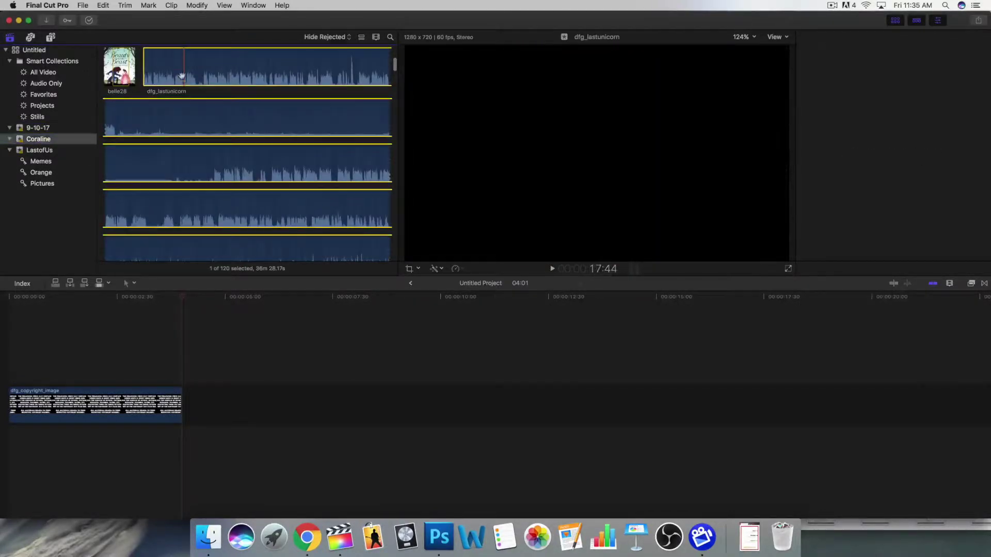
drag(168, 73, 222, 400)
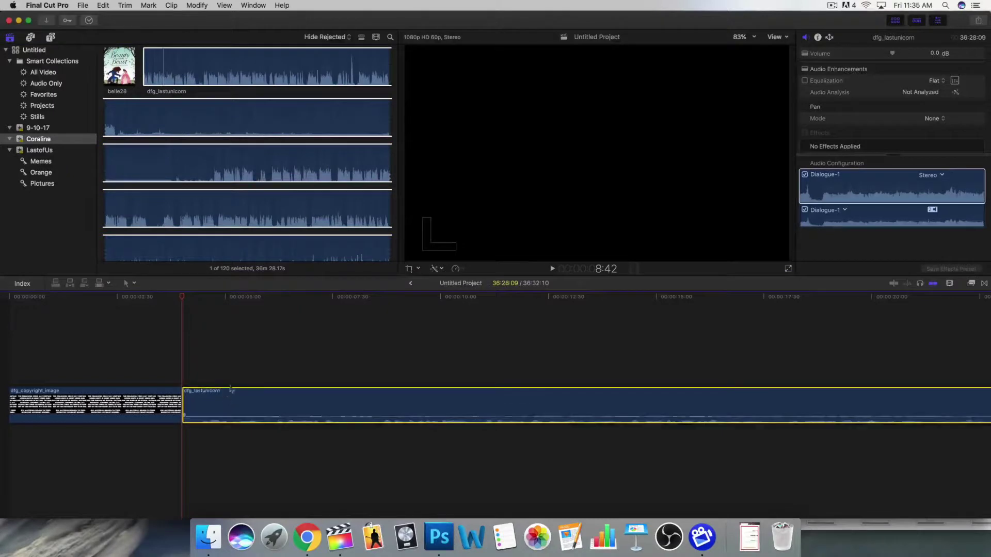
Play the timeline from 3:52, near the end of the copyright image, and stop at about 5.8 seconds
click(265, 347)
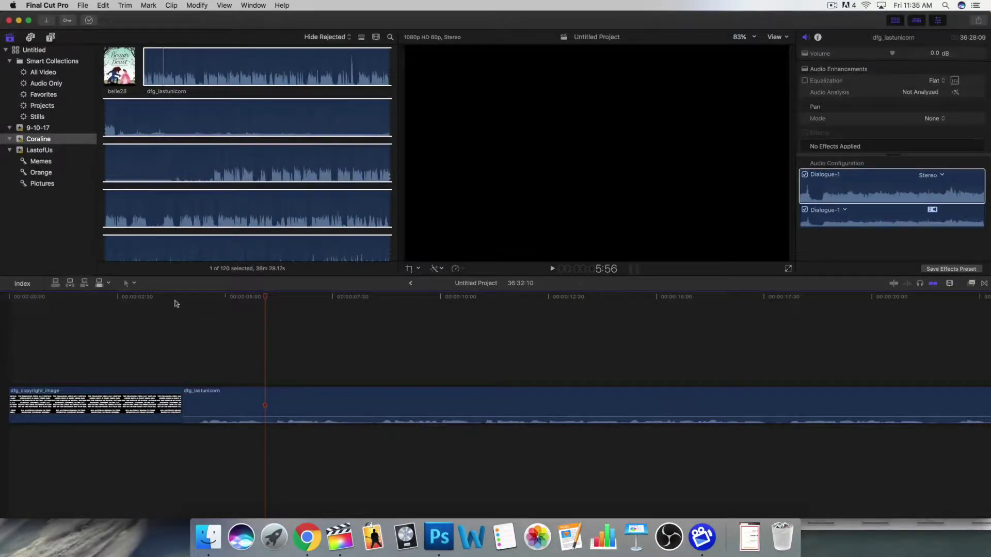
click(176, 304)
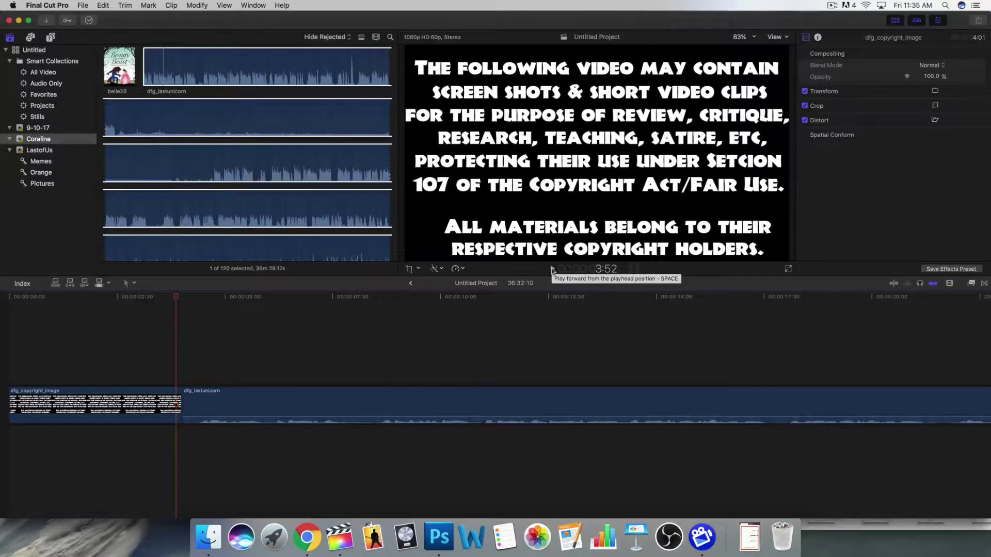
click(551, 269)
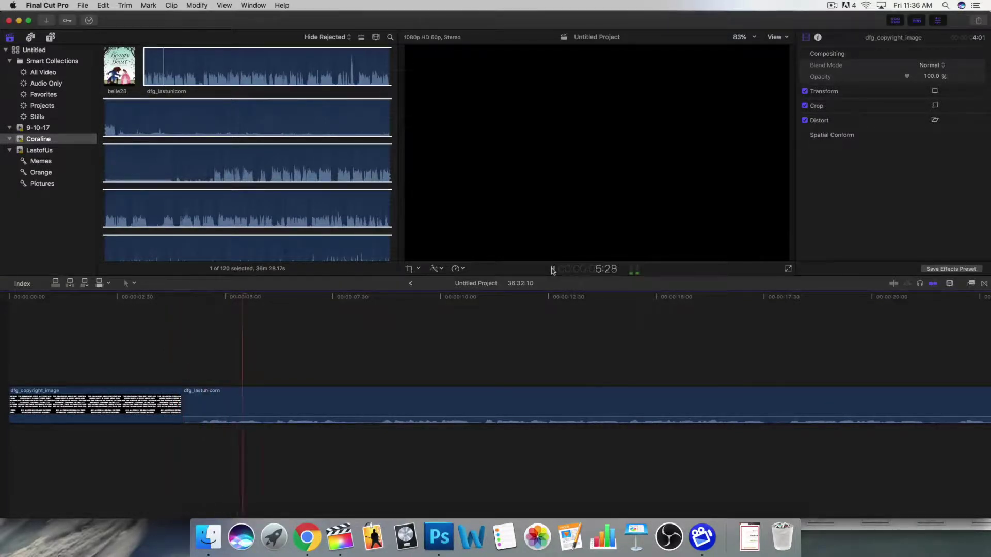
click(553, 269)
Split the dfg_lastunicorn audio at the playhead, at about 5.8 seconds, with the Blade tool
click(311, 413)
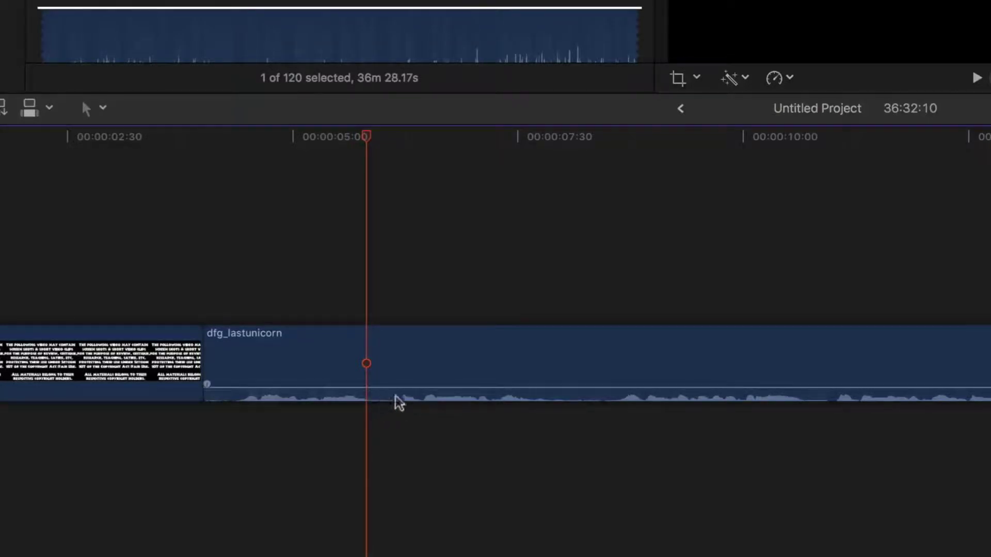
key(b)
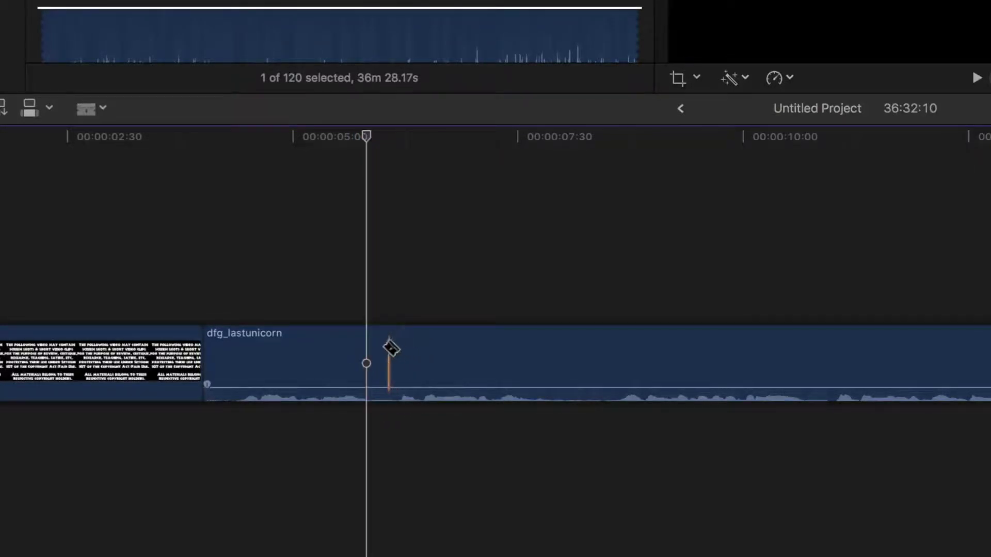
click(380, 349)
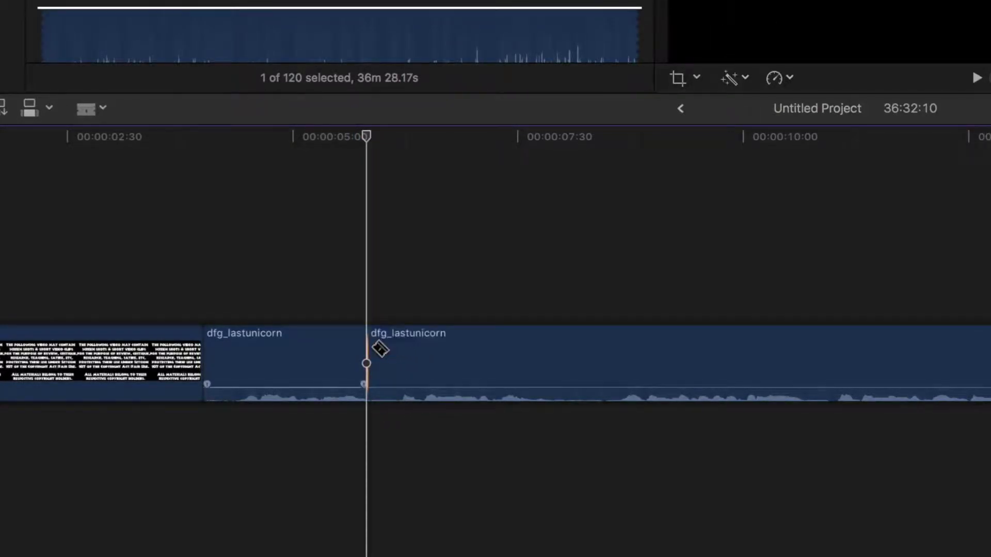
key(a)
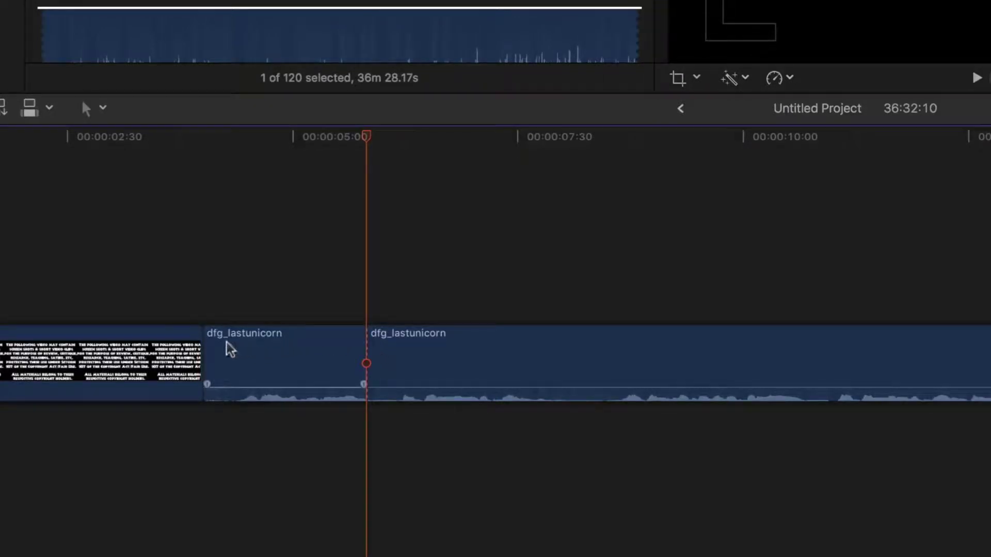
Trim about 27 frames off the start of the first dfg_lastunicorn segment
click(460, 152)
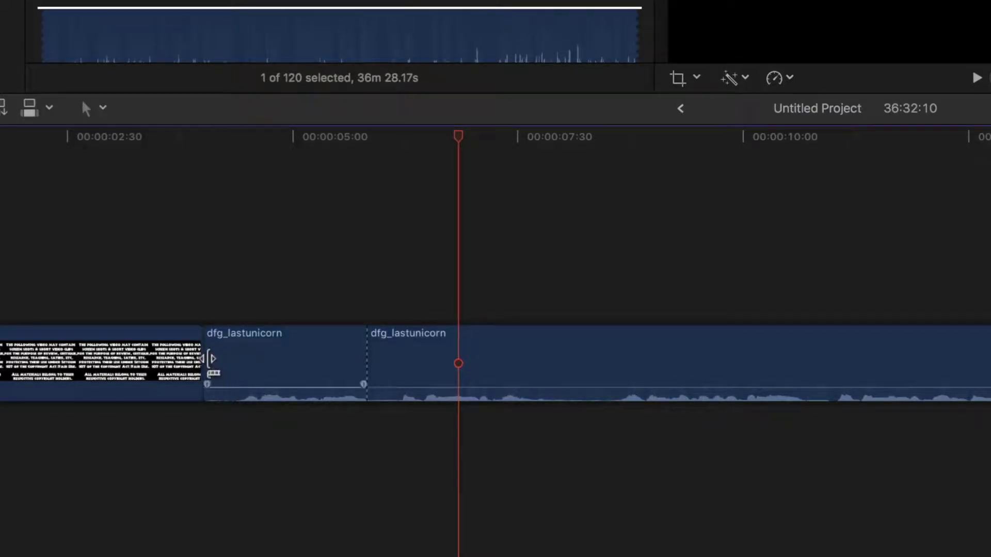
drag(206, 363, 253, 355)
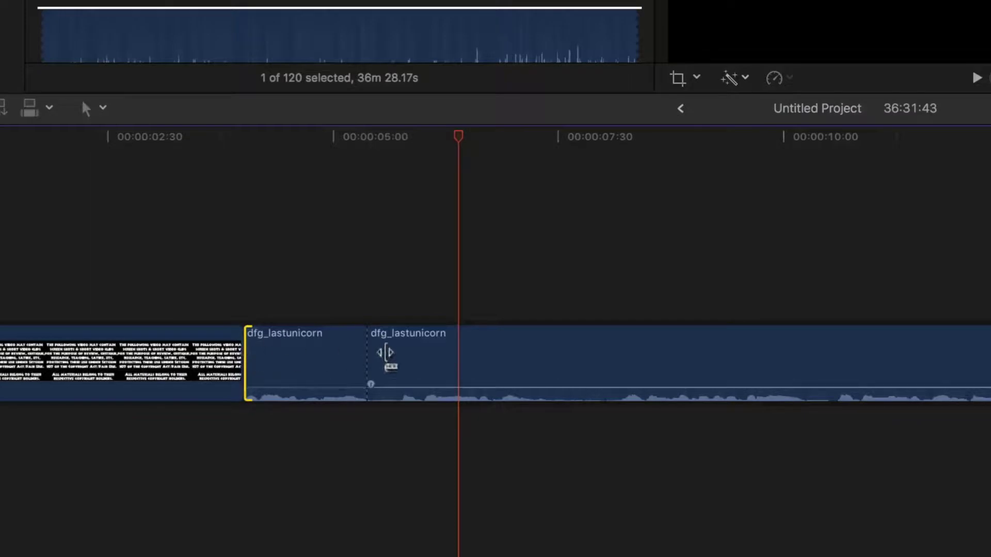
click(539, 387)
mouse_move(795, 387)
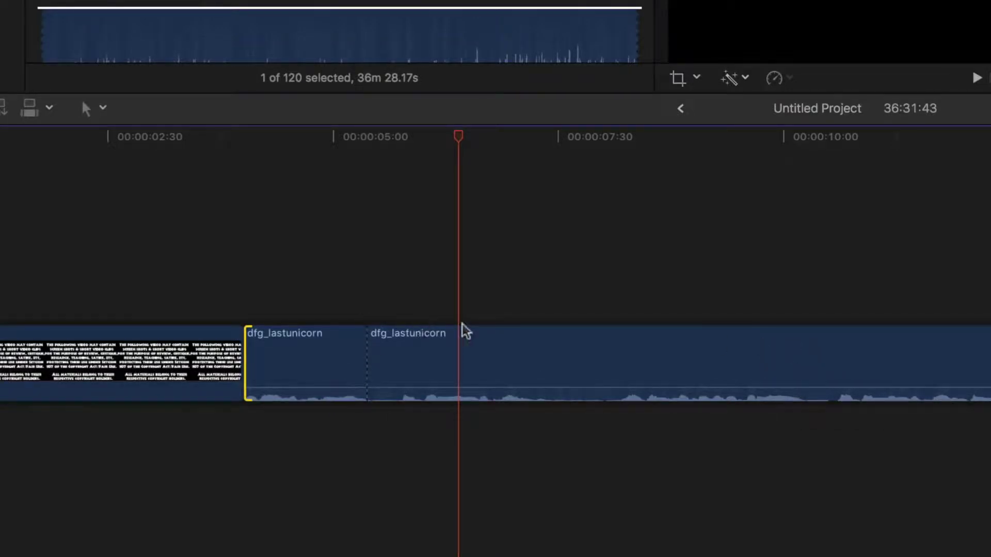
Cut a 22-frame section out of the start of the second dfg_lastunicorn segment and delete it
key(r)
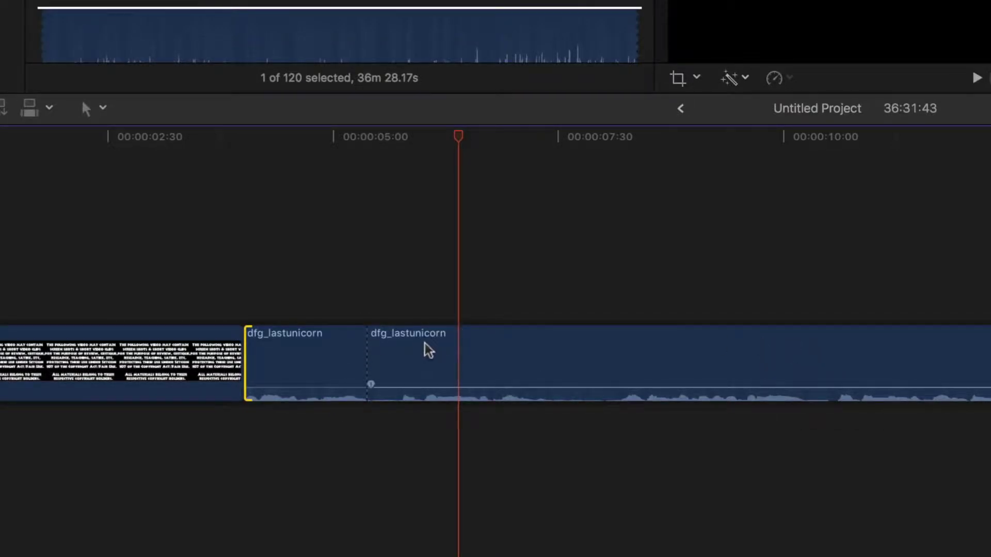
drag(433, 346, 410, 348)
key(a)
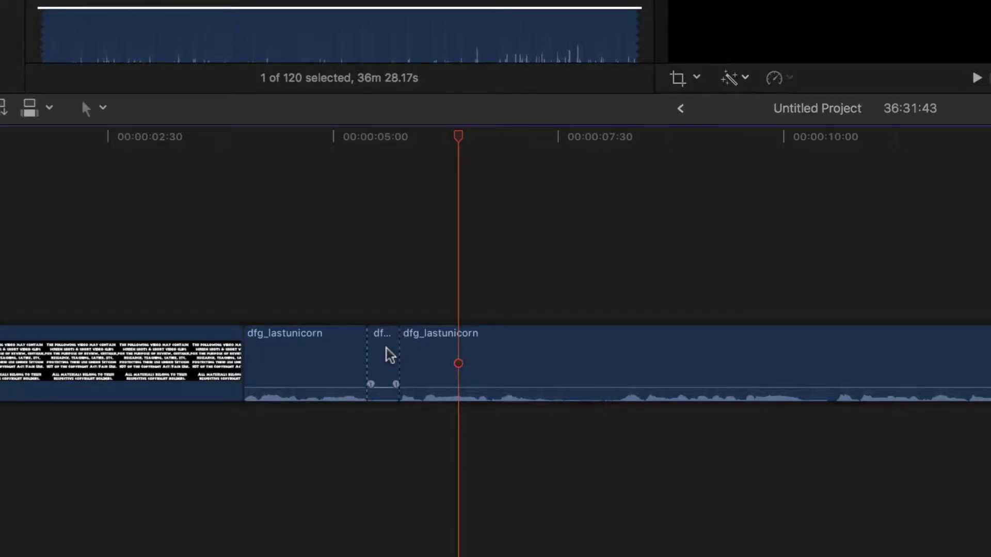
click(388, 354)
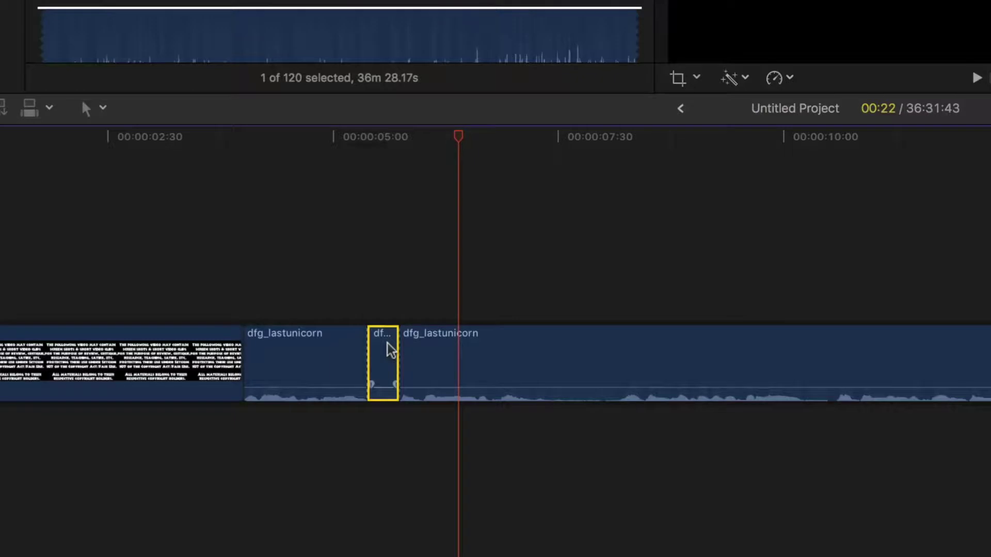
key(Delete)
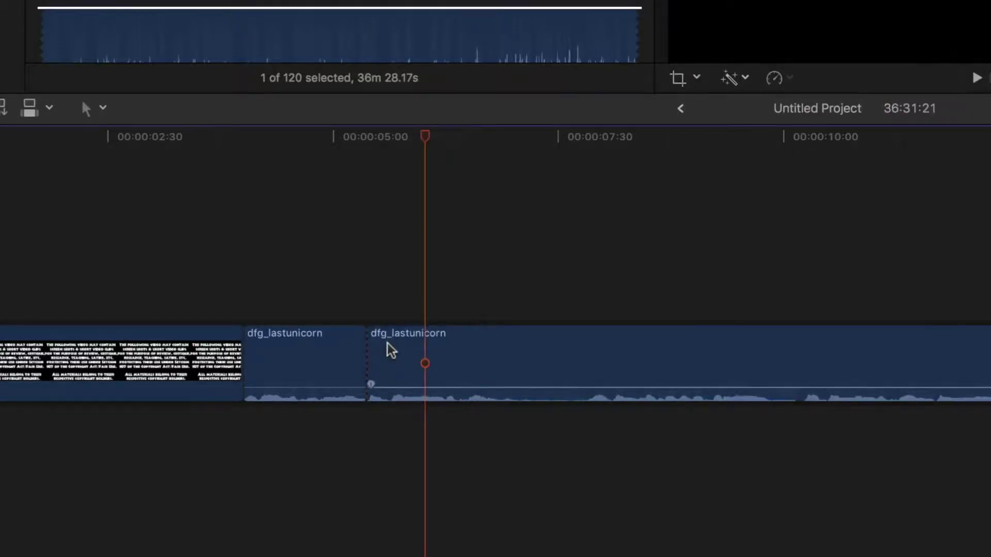
Cut out and delete a 48-frame section after the second dfg_lastunicorn segment, and trim one frame off the start of the remaining audio
key(b)
click(515, 386)
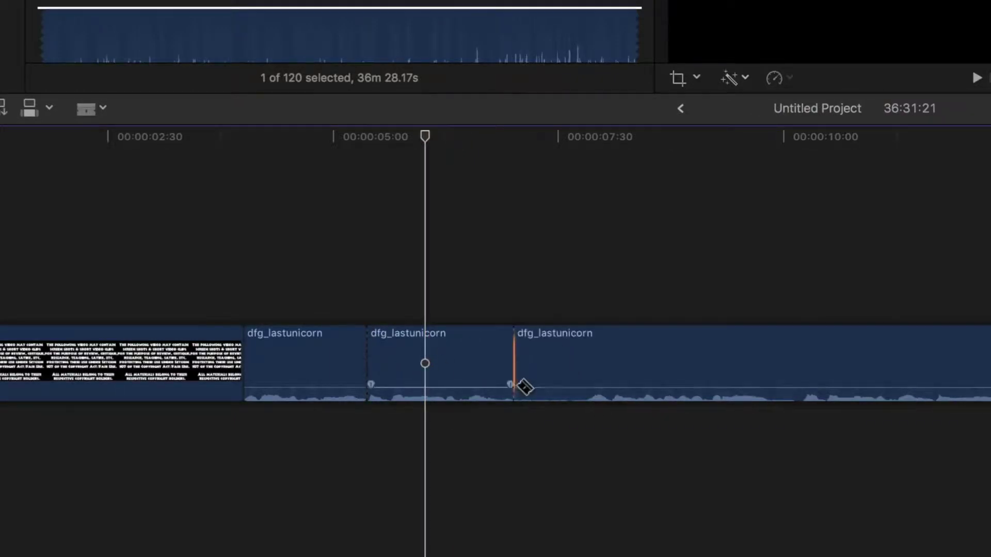
click(587, 379)
key(a)
click(566, 381)
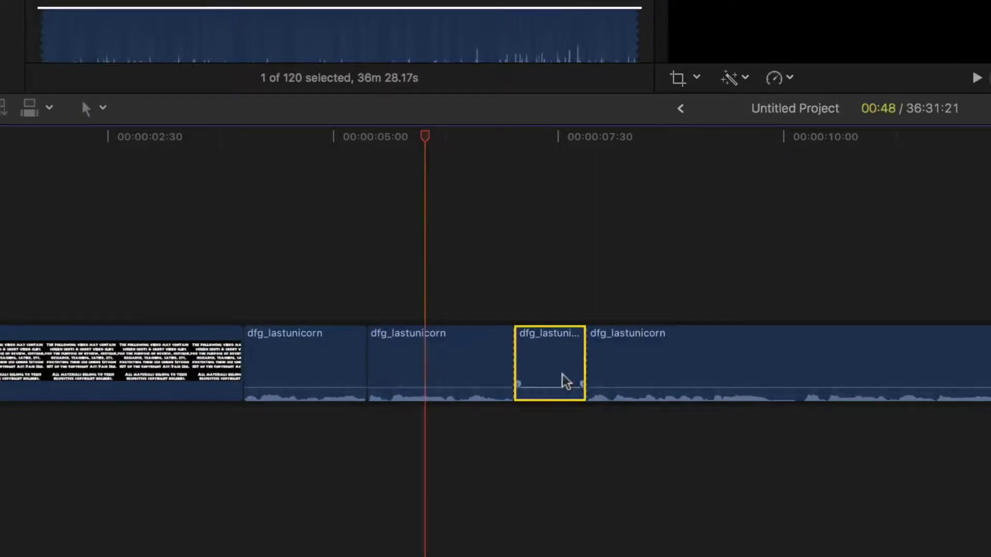
key(Delete)
click(301, 154)
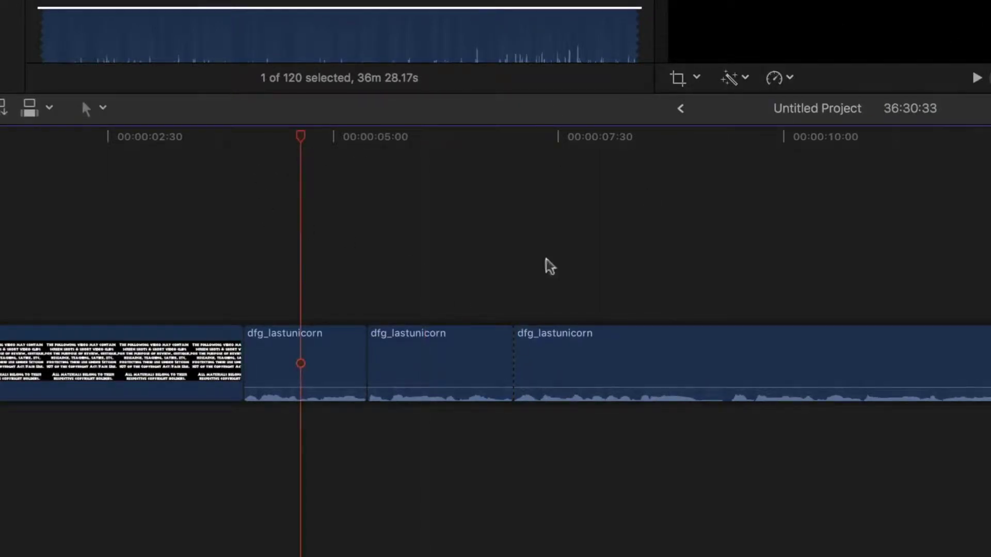
mouse_move(514, 354)
mouse_down()
mouse_move(576, 354)
mouse_move(469, 356)
mouse_move(526, 364)
mouse_up()
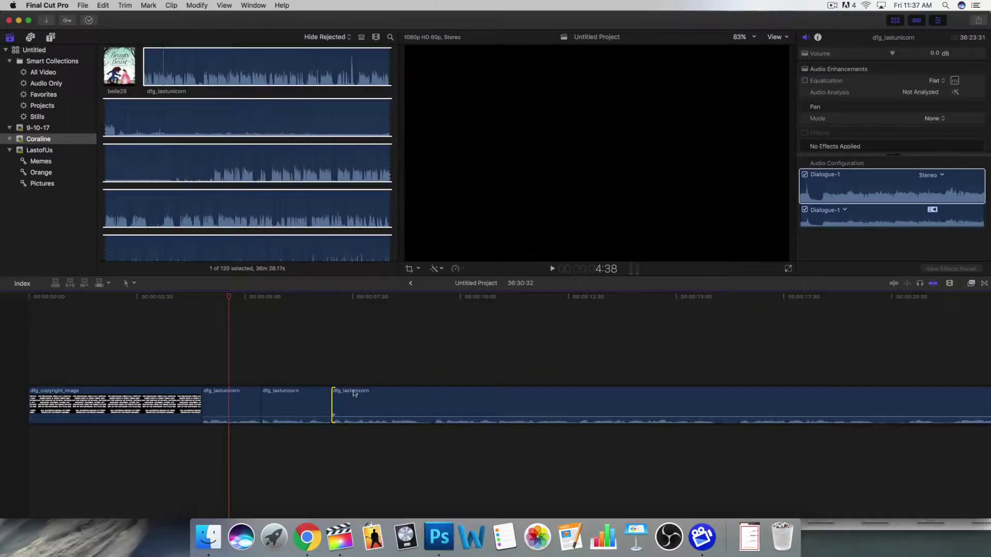
Play the timeline from 4:38 to 9:01 and split the dfg_lastunicorn audio there
click(552, 269)
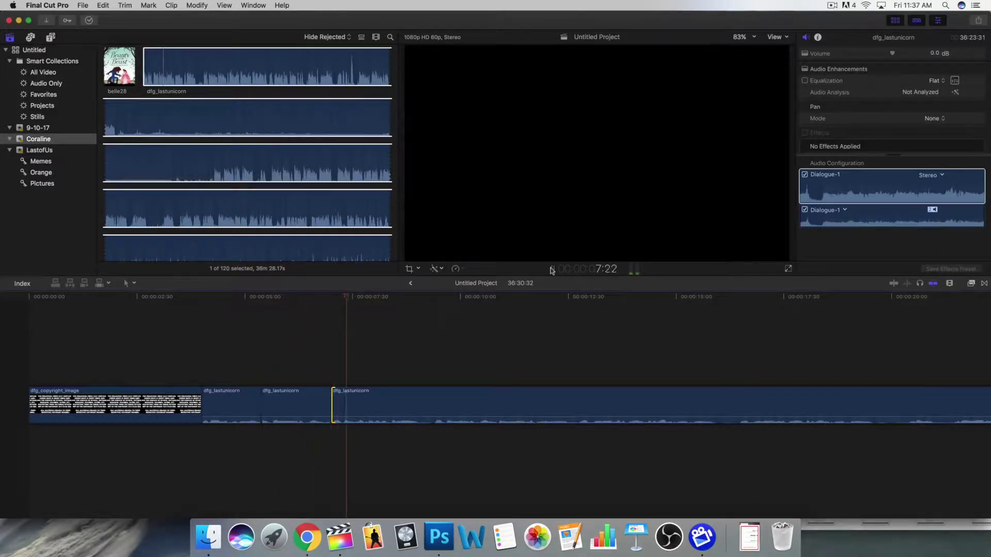
click(552, 270)
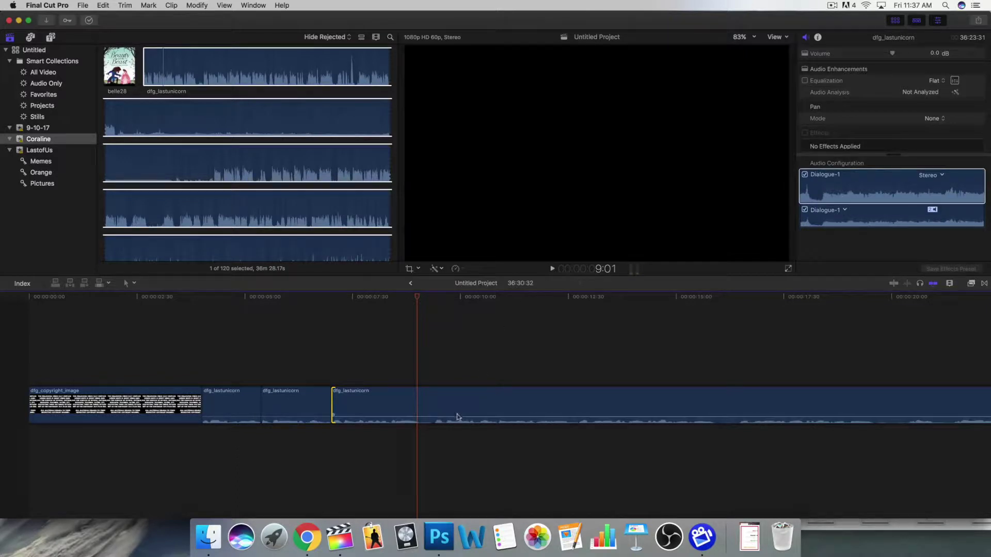
key(cmd+b)
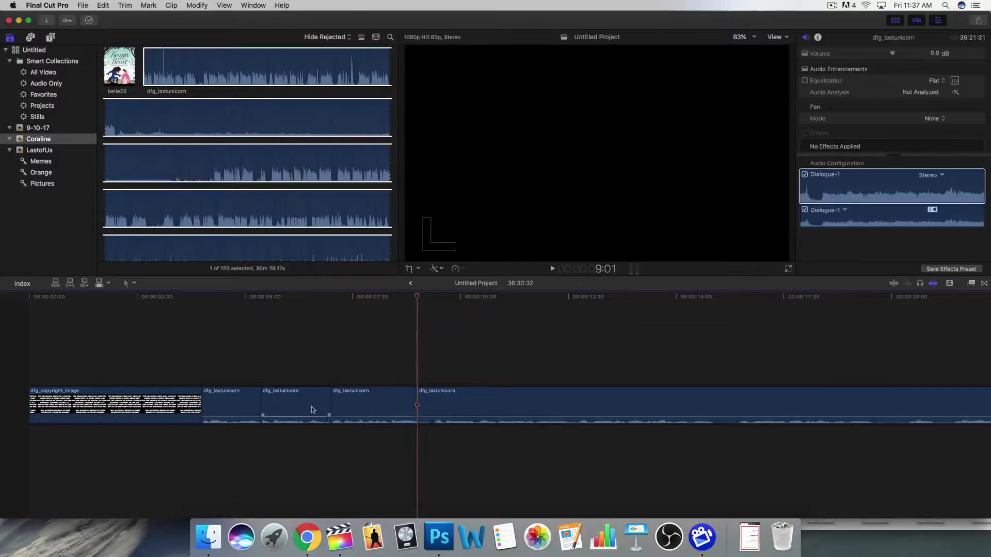
Move the second dfg_lastunicorn segment behind the third one, directly before the long remaining segment
click(296, 409)
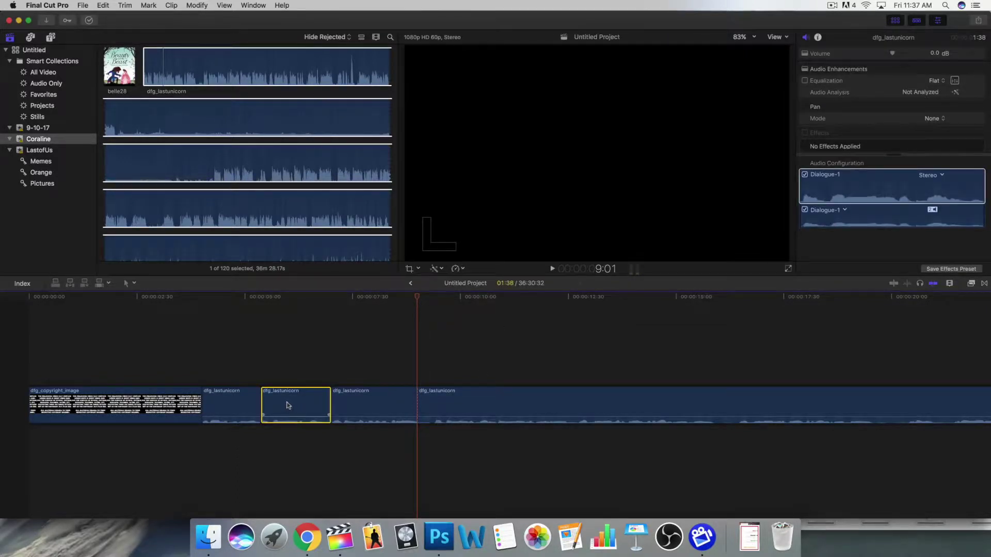
drag(287, 405, 440, 406)
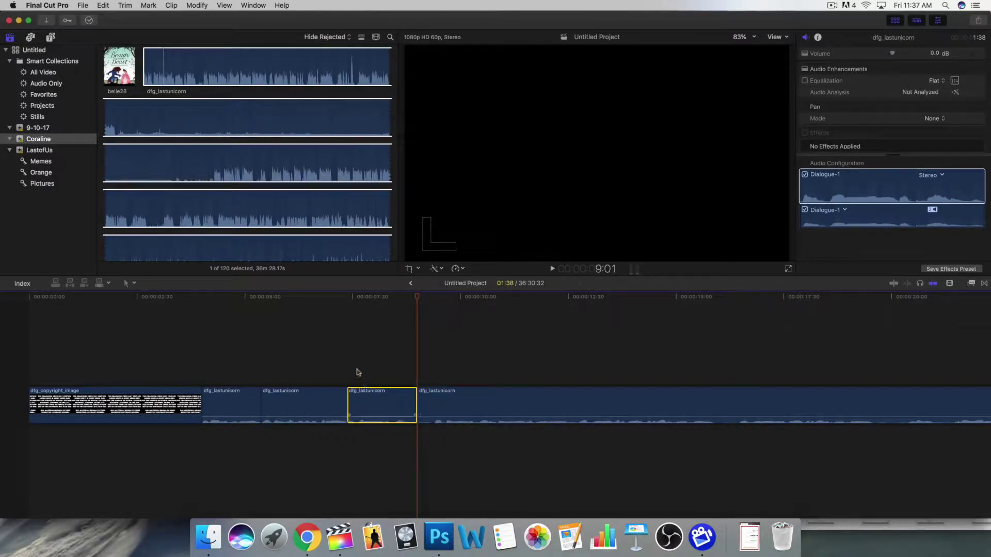
click(355, 370)
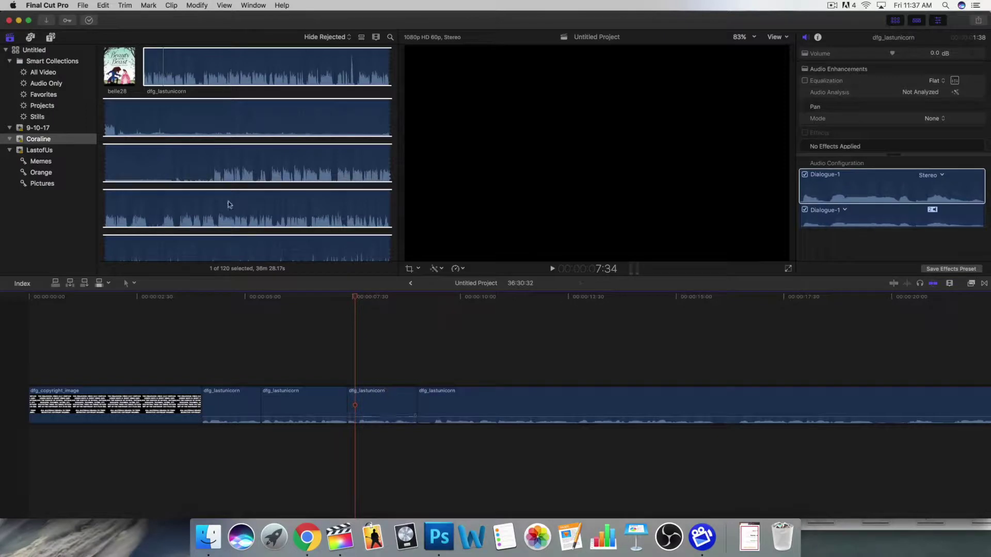
Place the belle28 image above the first three dfg_lastunicorn segments and shorten it to 5:00 so it ends with the third
scroll(199, 172, up, 5)
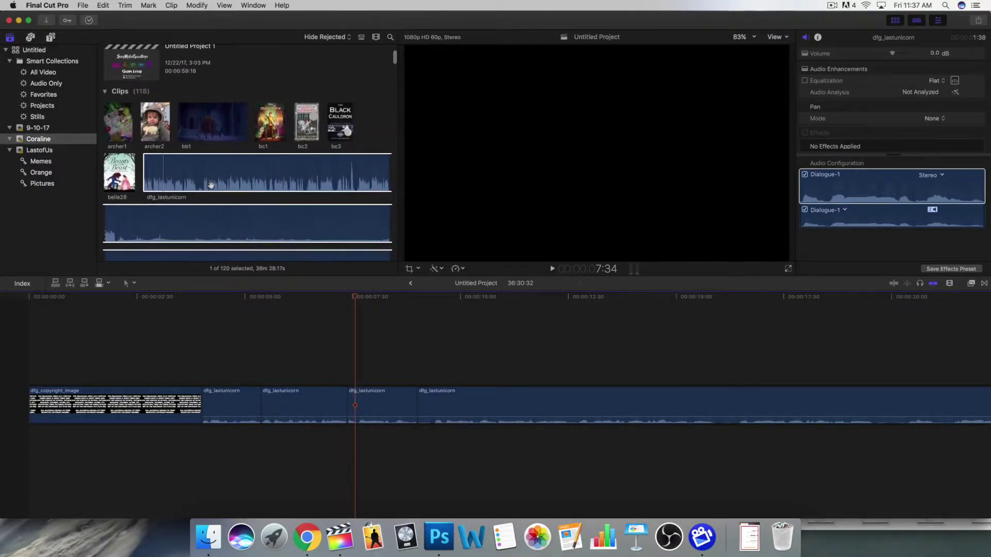
scroll(277, 245, down, 2)
scroll(242, 235, up, 5)
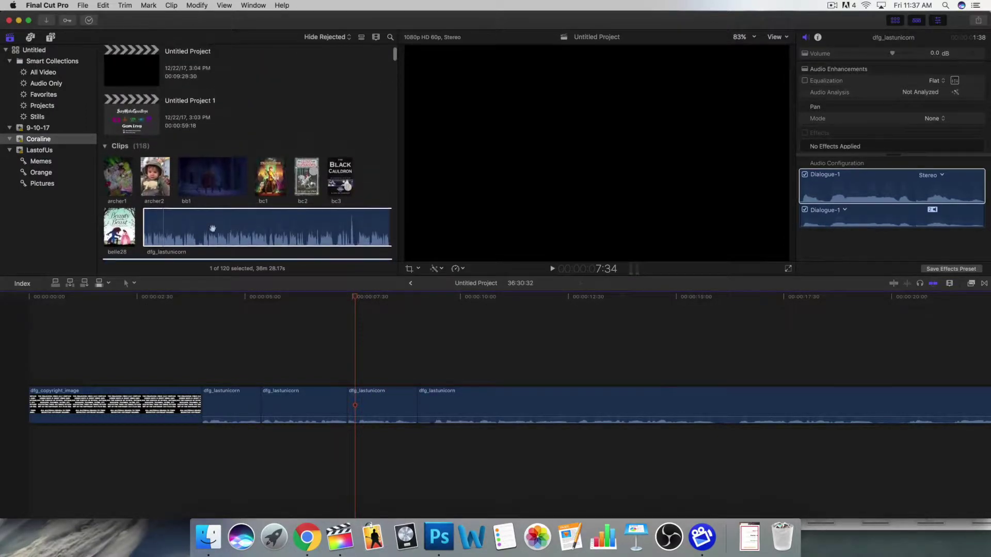
drag(119, 228, 206, 349)
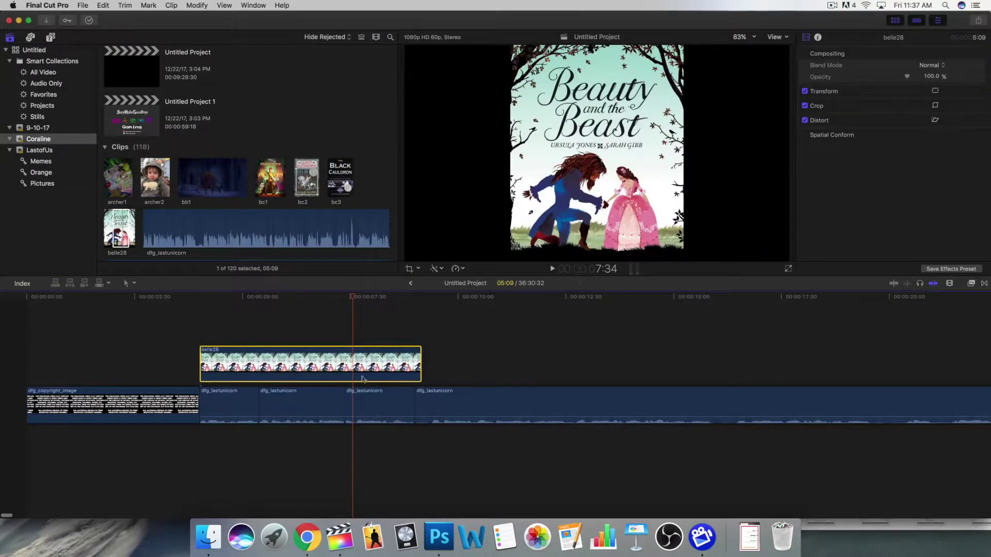
drag(420, 364, 414, 364)
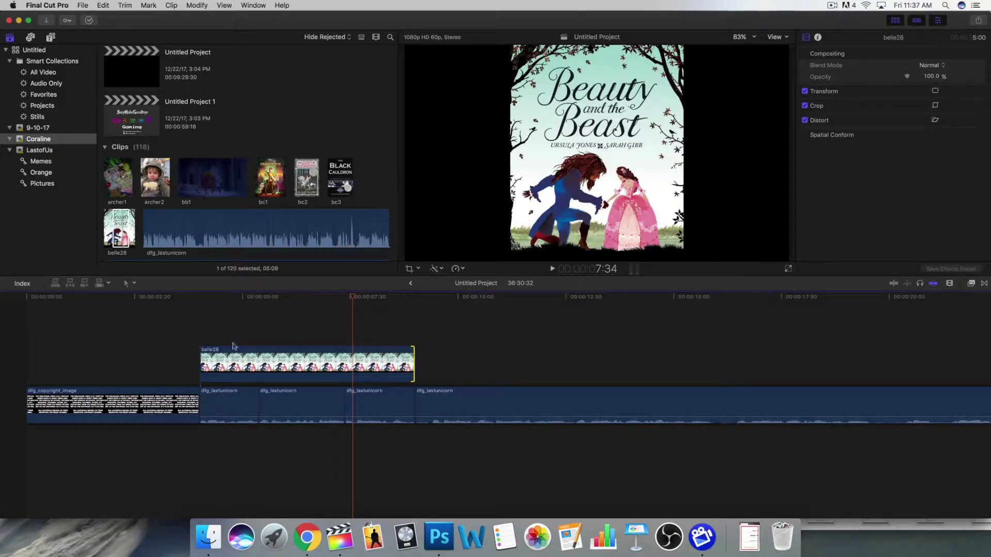
At 4:01, enlarge the belle28 image with Transform and shift it down so the book title stays in frame
click(205, 299)
key(Up)
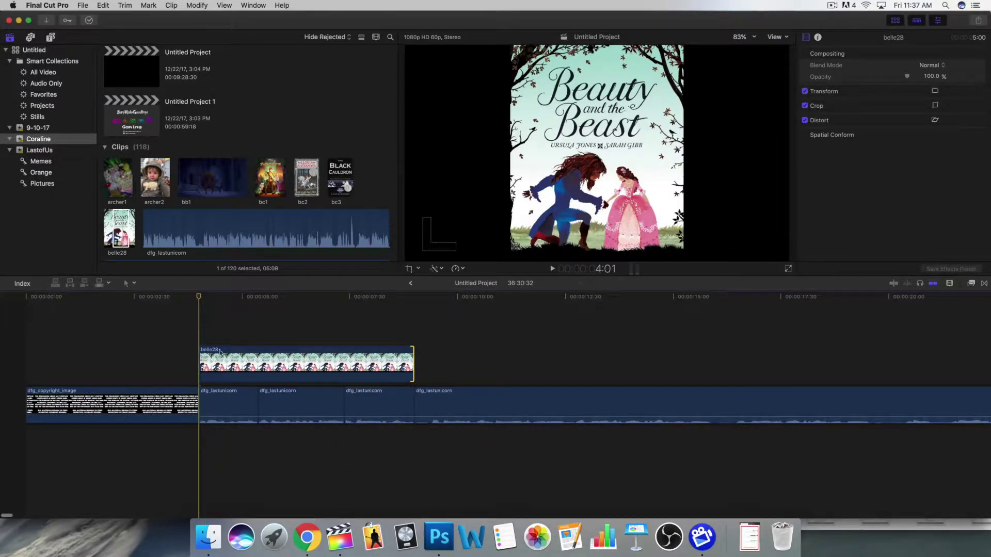
click(230, 374)
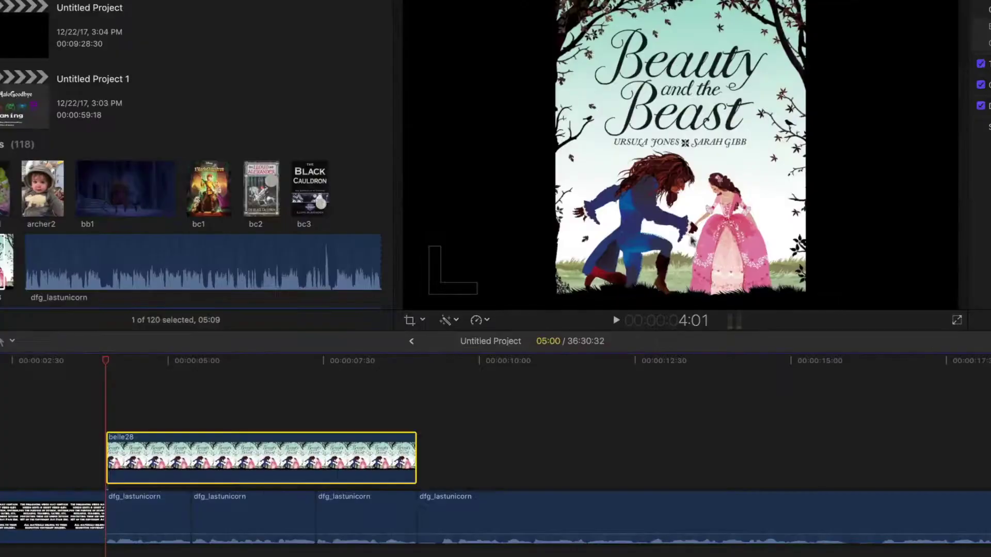
key(shift+t)
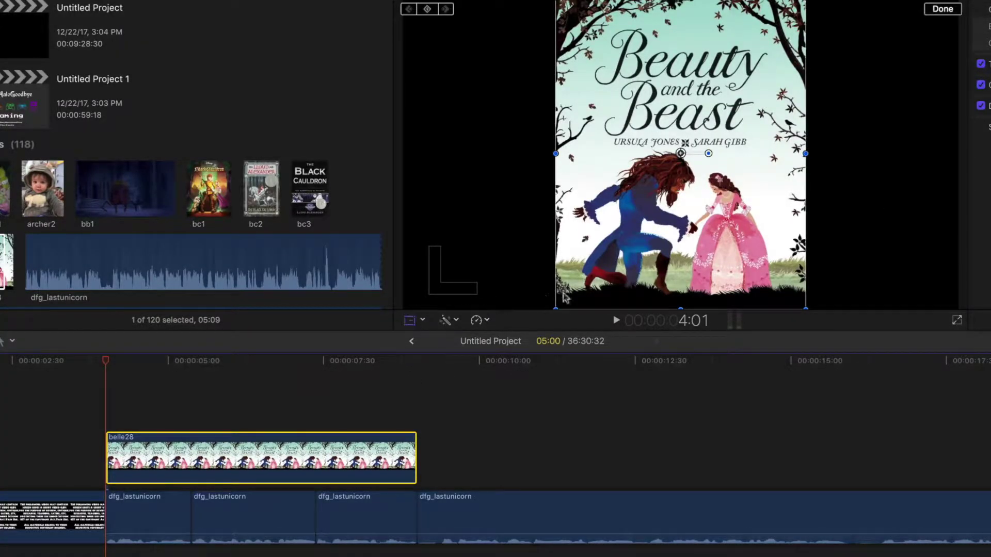
drag(557, 310, 515, 345)
drag(606, 197, 608, 235)
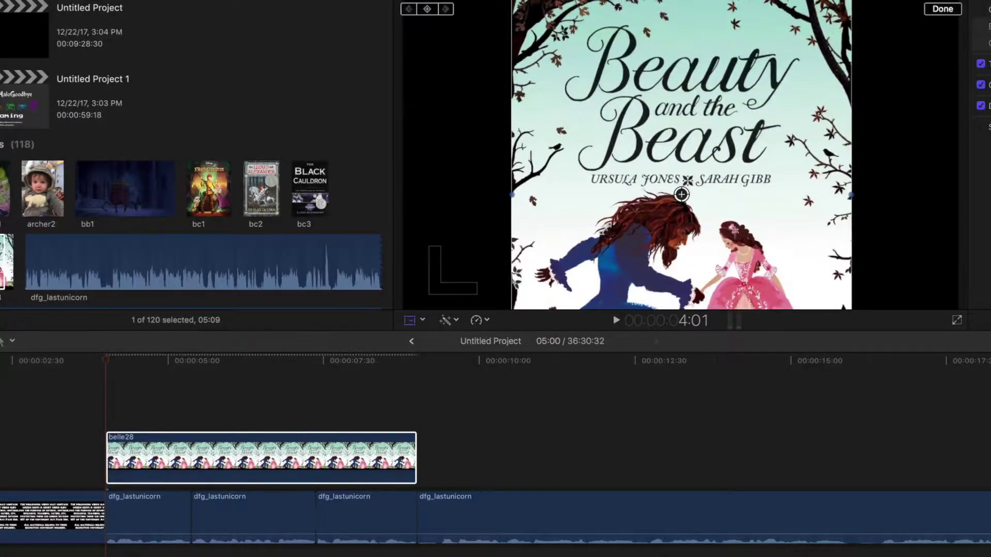